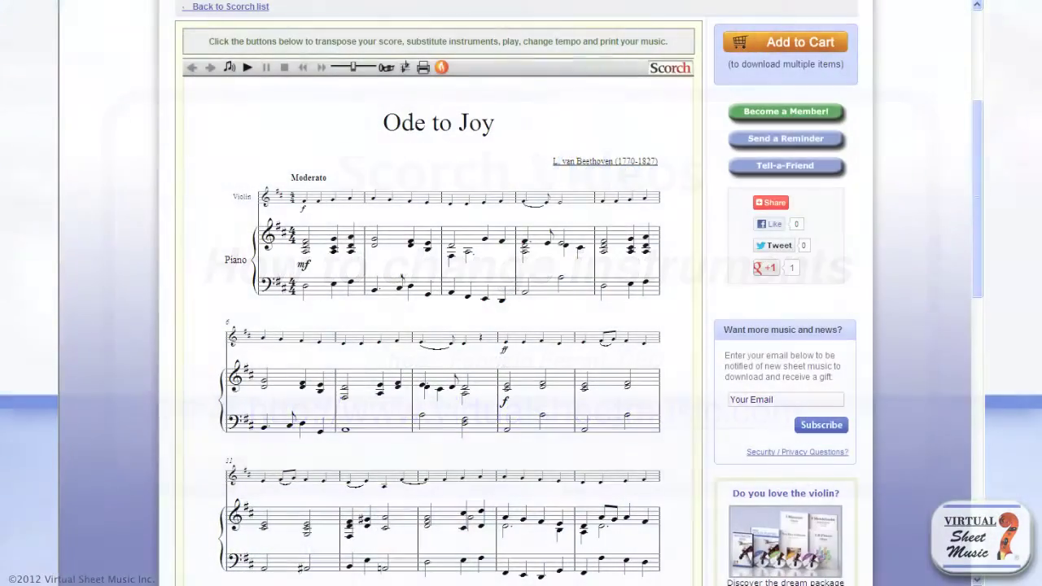
Swap the Ode to Joy score's top Violin part for Clarinet in Bb using Substitute Instrument.
{"action": "left_click", "coordinate": [385, 69]}
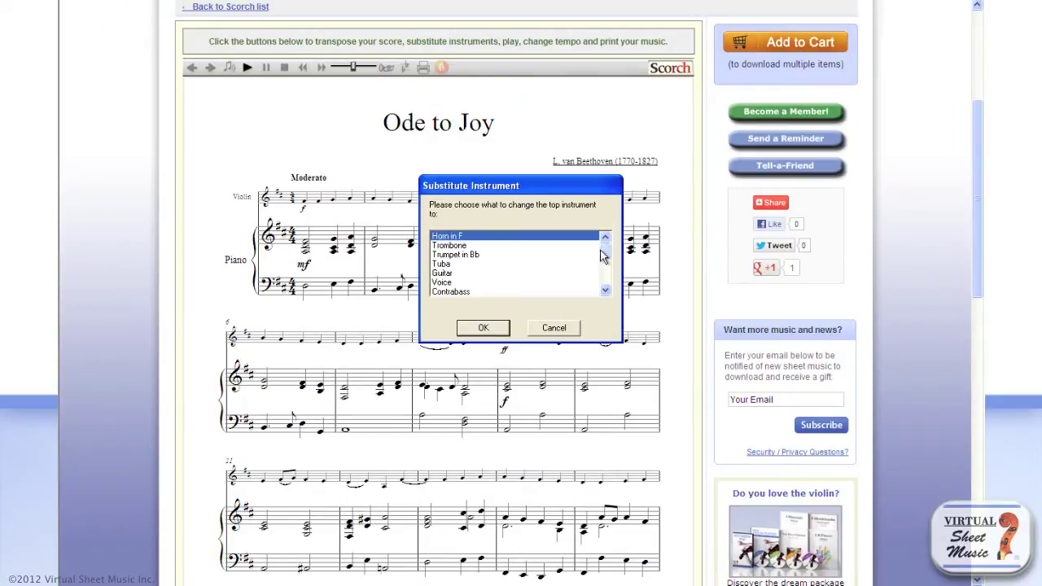
{"action": "left_click_drag", "start_coordinate": [605, 252], "coordinate": [605, 270]}
{"action": "left_click", "coordinate": [461, 283]}
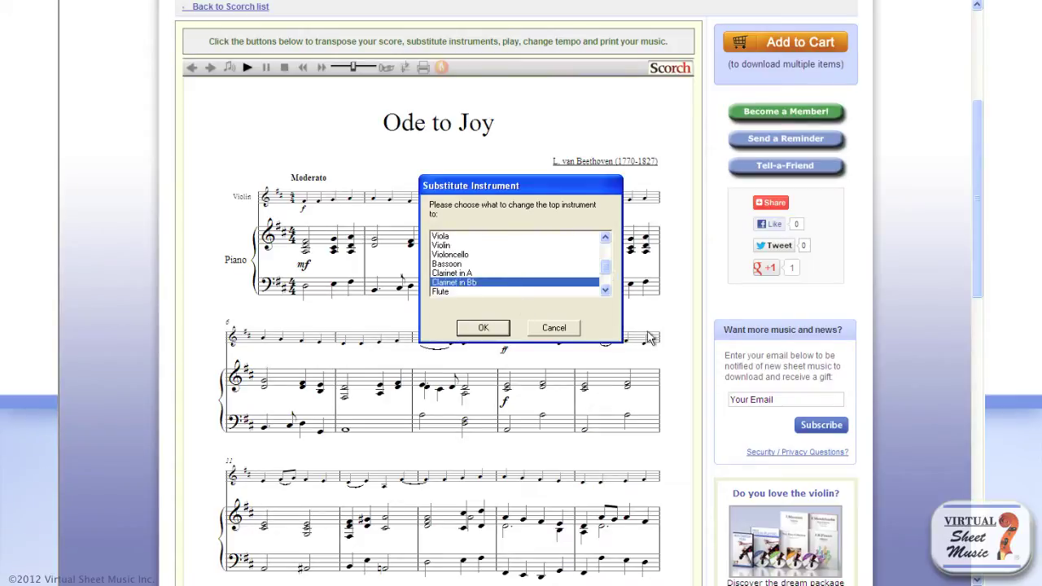
{"action": "left_click", "coordinate": [484, 327]}
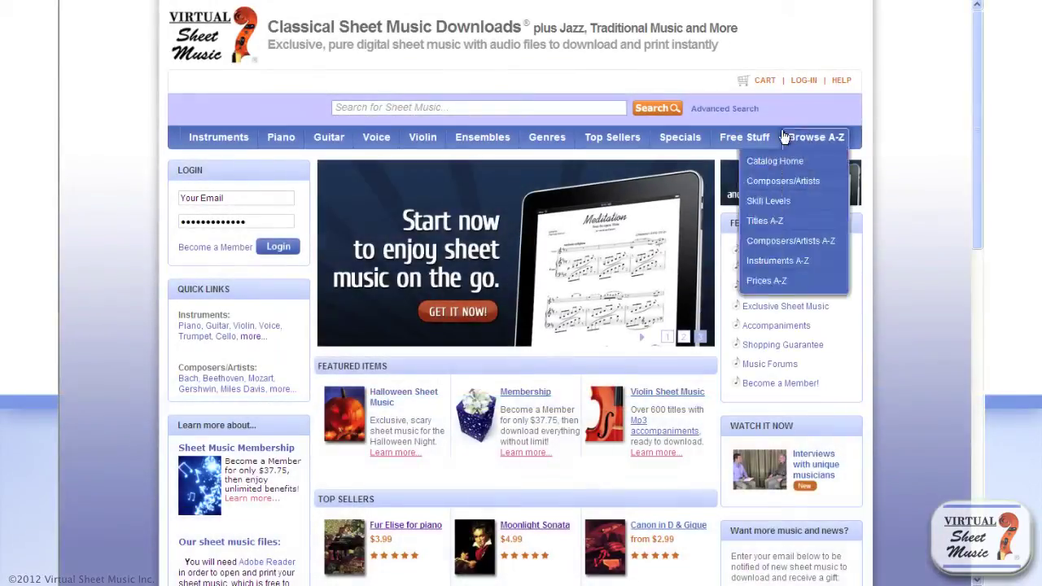
Go to Free Stuff > Free Sheet Music and open the Ode to Joy violin & piano page.
{"action": "mouse_move", "coordinate": [748, 138]}
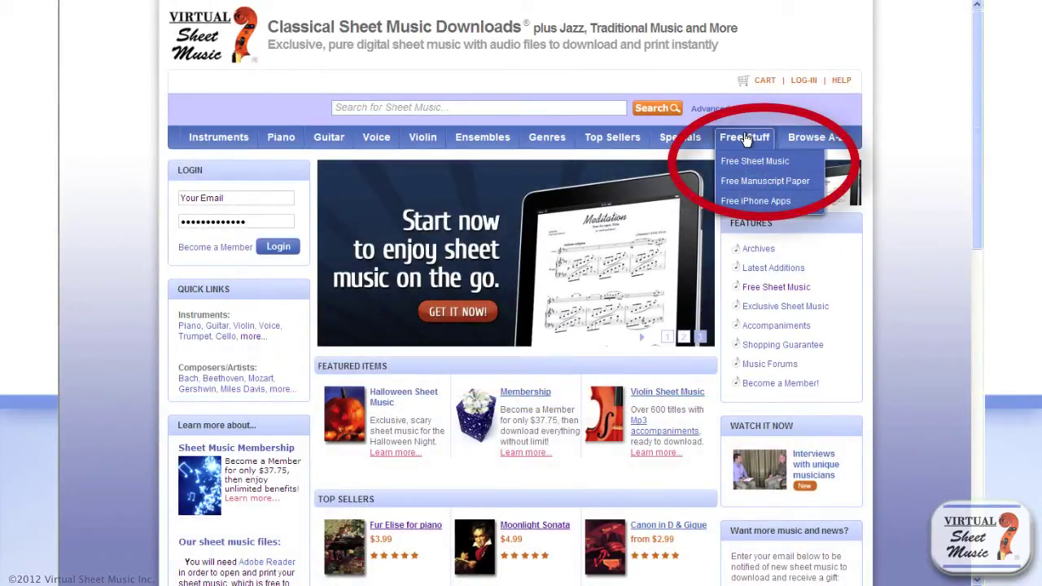
{"action": "left_click", "coordinate": [745, 162]}
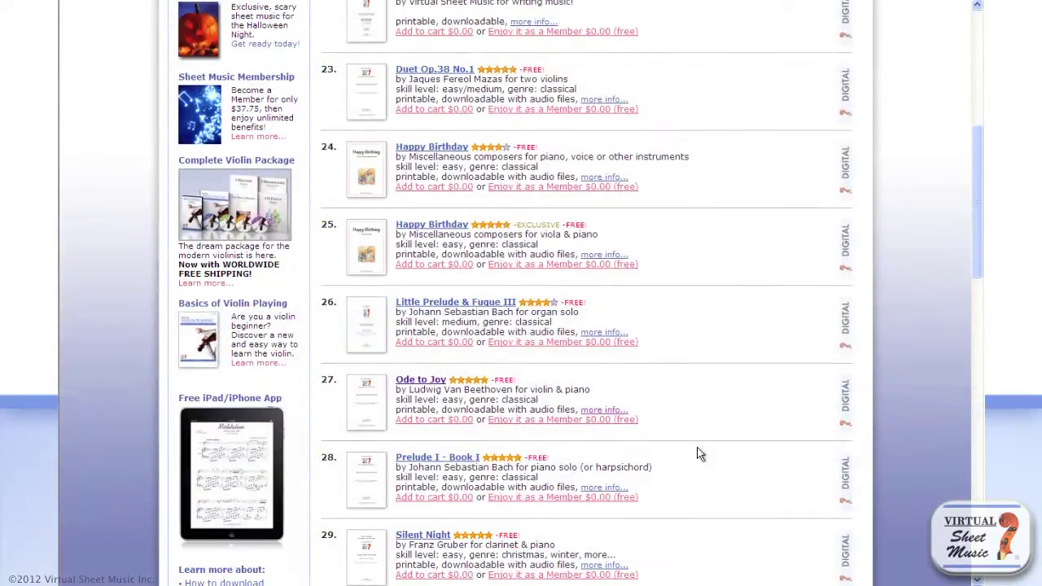
{"action": "left_click", "coordinate": [419, 381]}
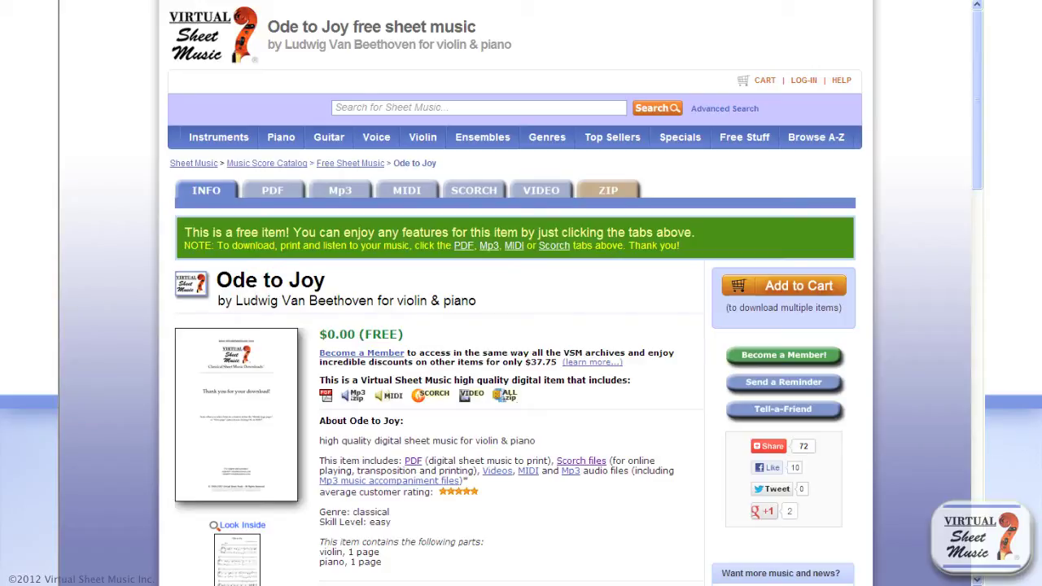
Load the Ode to Joy Scorch score from the SCORCH tab's Piano part link and scroll through it.
{"action": "left_click", "coordinate": [477, 191]}
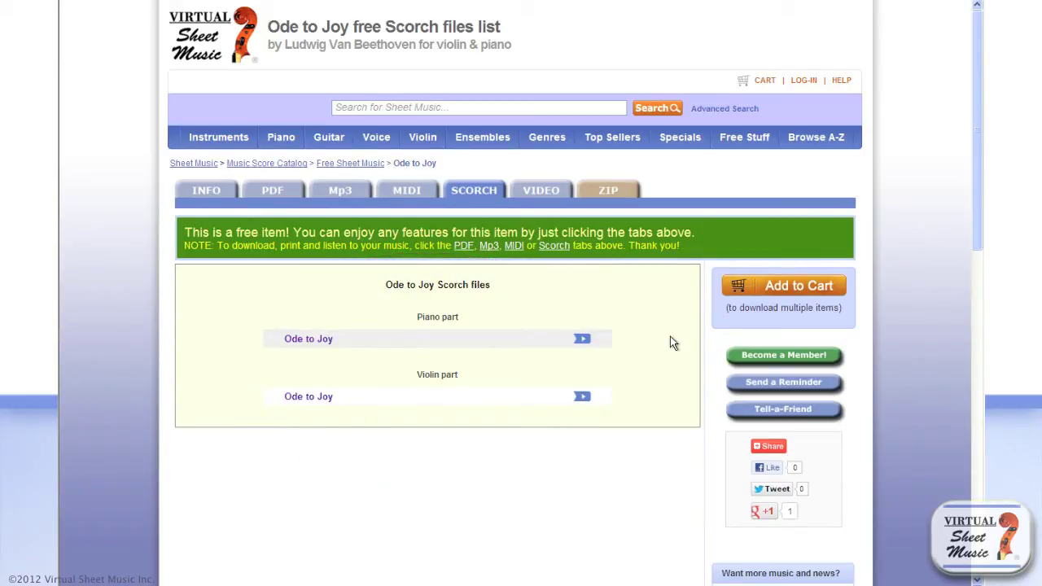
{"action": "left_click", "coordinate": [311, 345]}
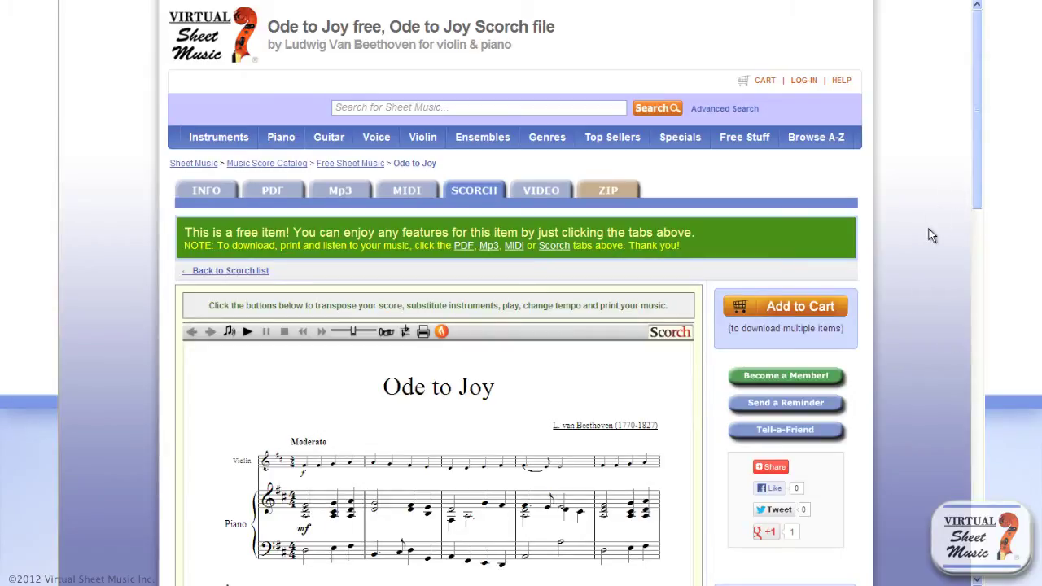
{"action": "scroll", "coordinate": [928, 231], "scroll_direction": "down", "scroll_amount": 3}
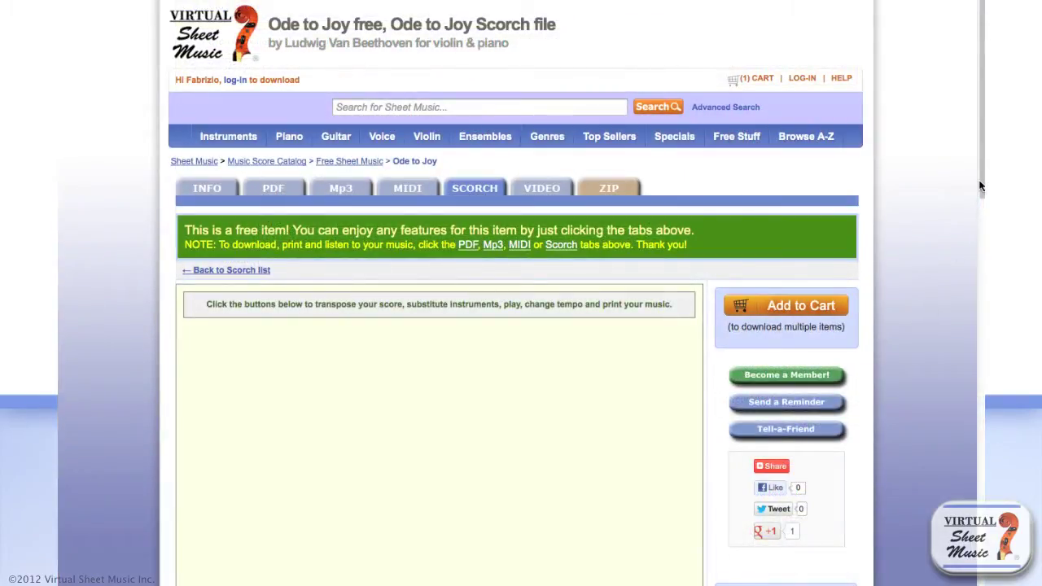
{"action": "scroll", "coordinate": [921, 316], "scroll_direction": "down", "scroll_amount": 4}
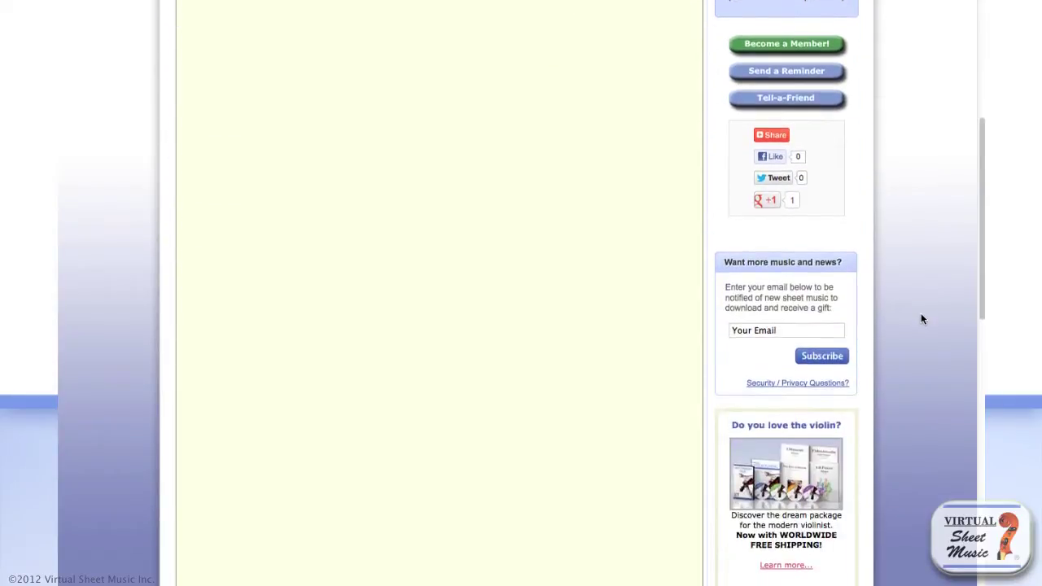
{"action": "scroll", "coordinate": [923, 319], "scroll_direction": "down", "scroll_amount": 6}
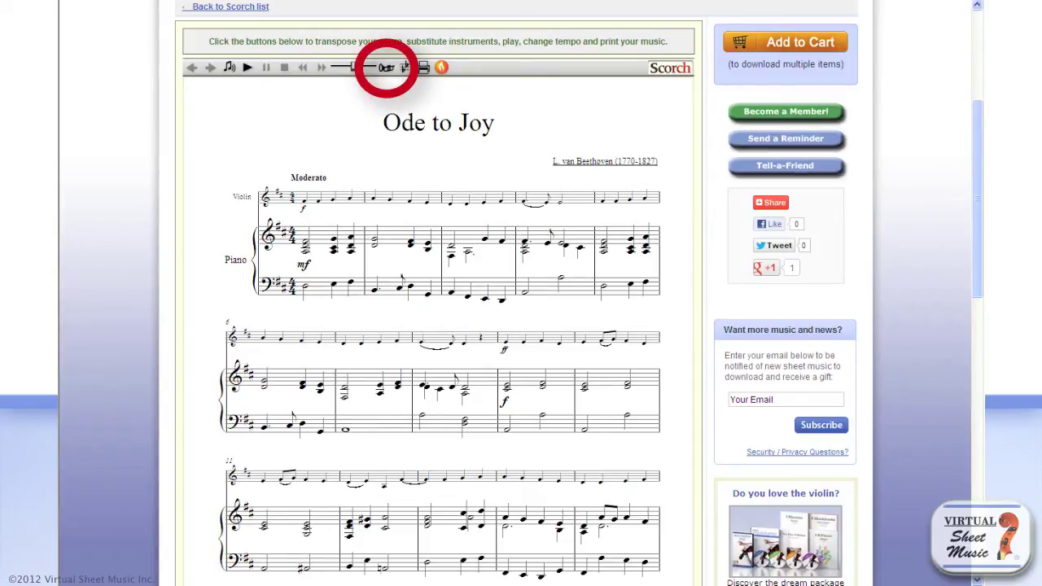
Substitute Clarinet in Bb for the top Violin part above the Piano.
{"action": "left_click", "coordinate": [386, 68]}
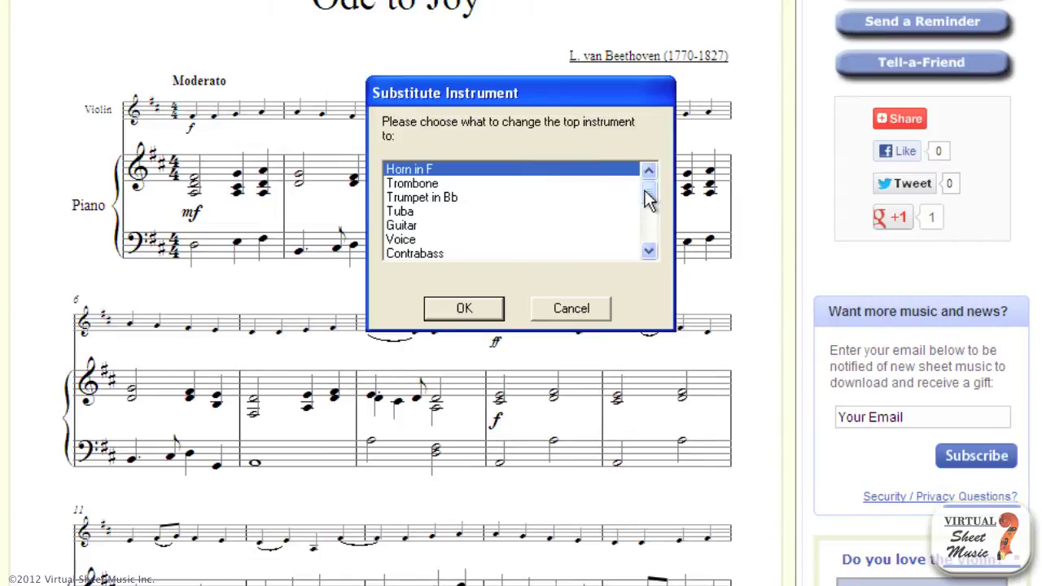
{"action": "left_click_drag", "start_coordinate": [647, 199], "coordinate": [652, 220]}
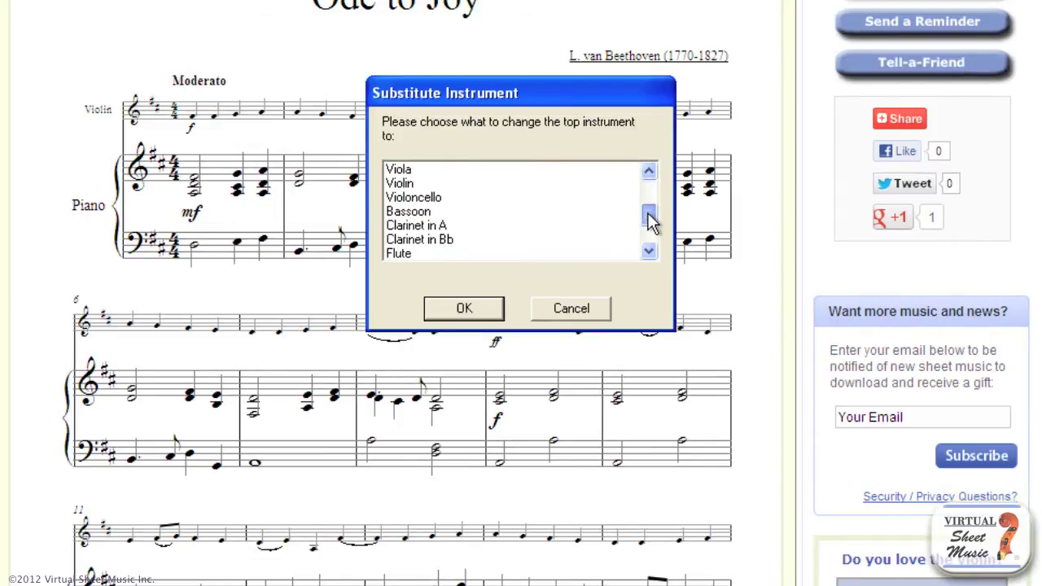
{"action": "left_click", "coordinate": [440, 240]}
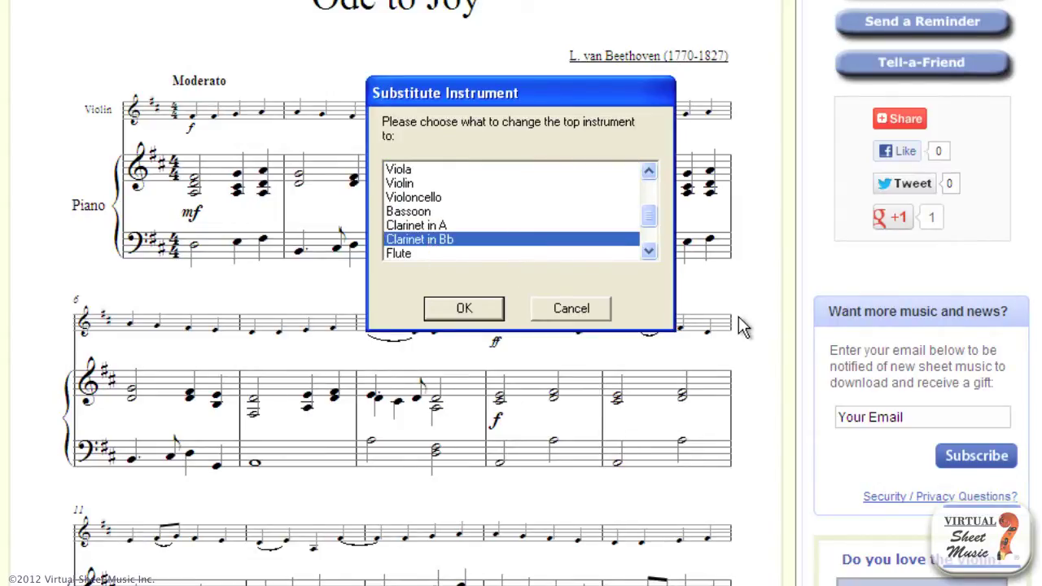
{"action": "left_click", "coordinate": [464, 311]}
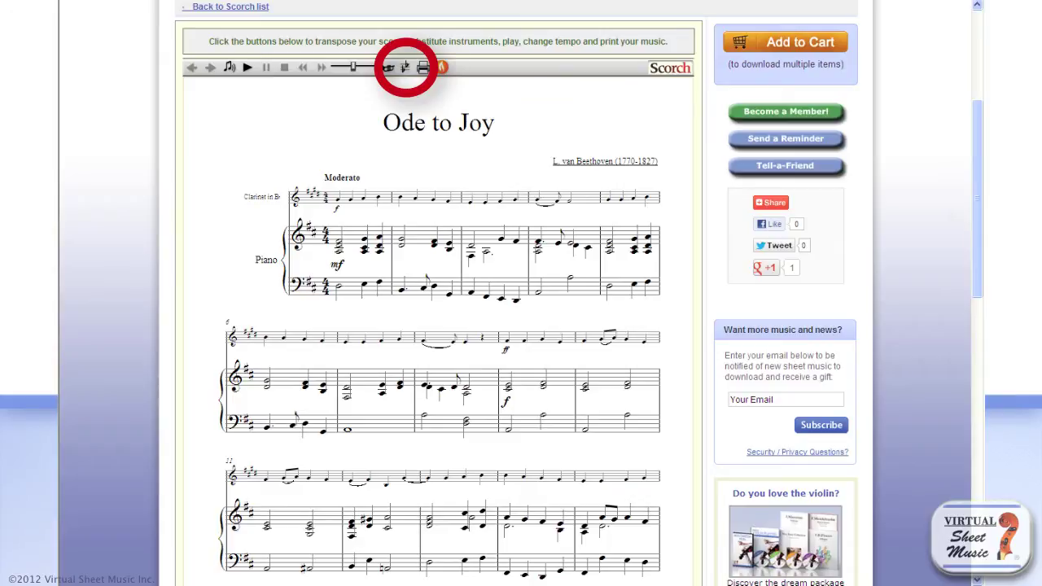
Transpose the score Down by a Major 2nd (2 half-steps), giving a two-sharp clarinet key.
{"action": "left_click", "coordinate": [405, 68]}
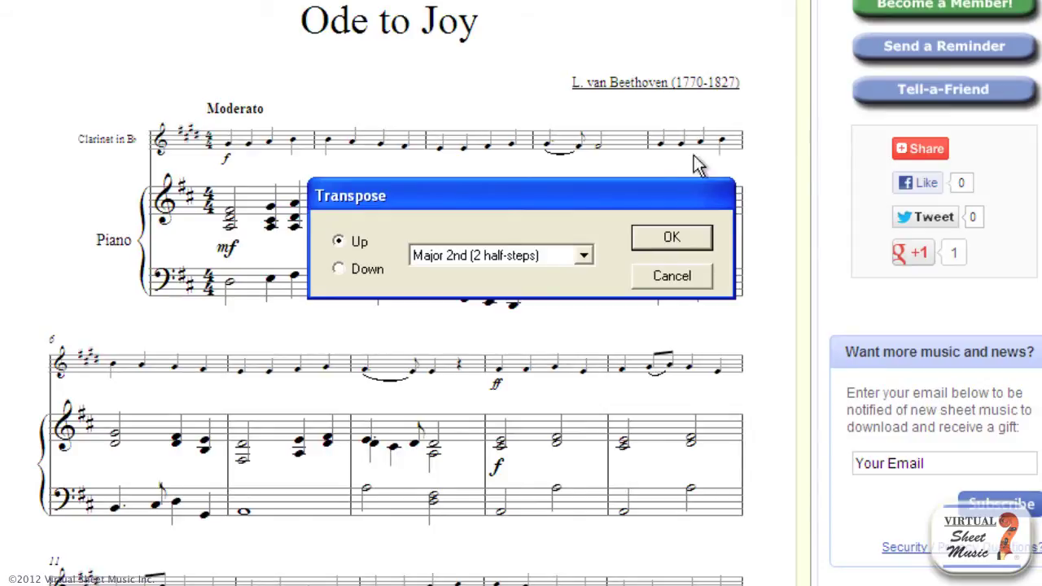
{"action": "left_click", "coordinate": [584, 255]}
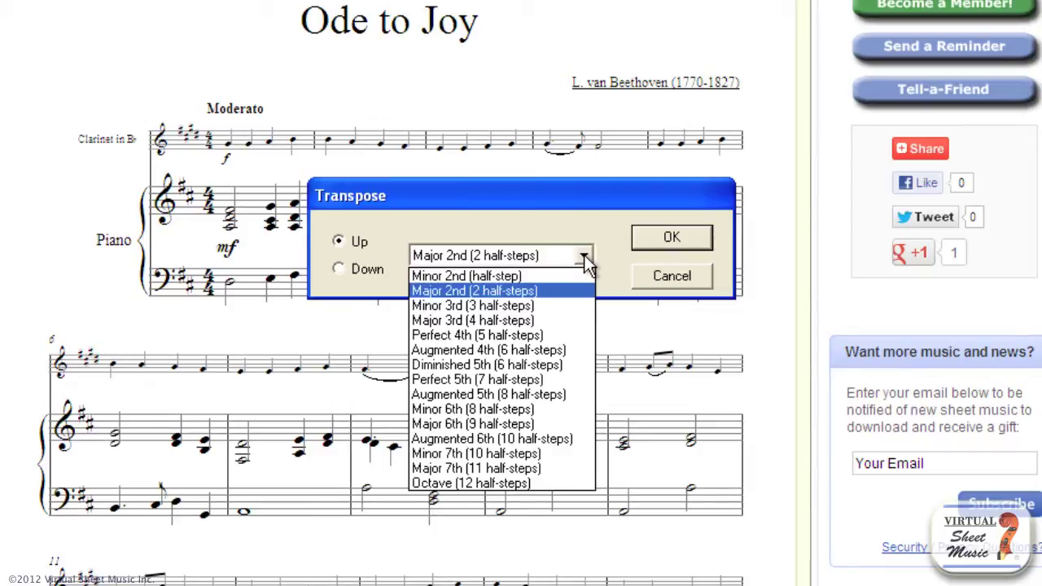
{"action": "left_click", "coordinate": [583, 255]}
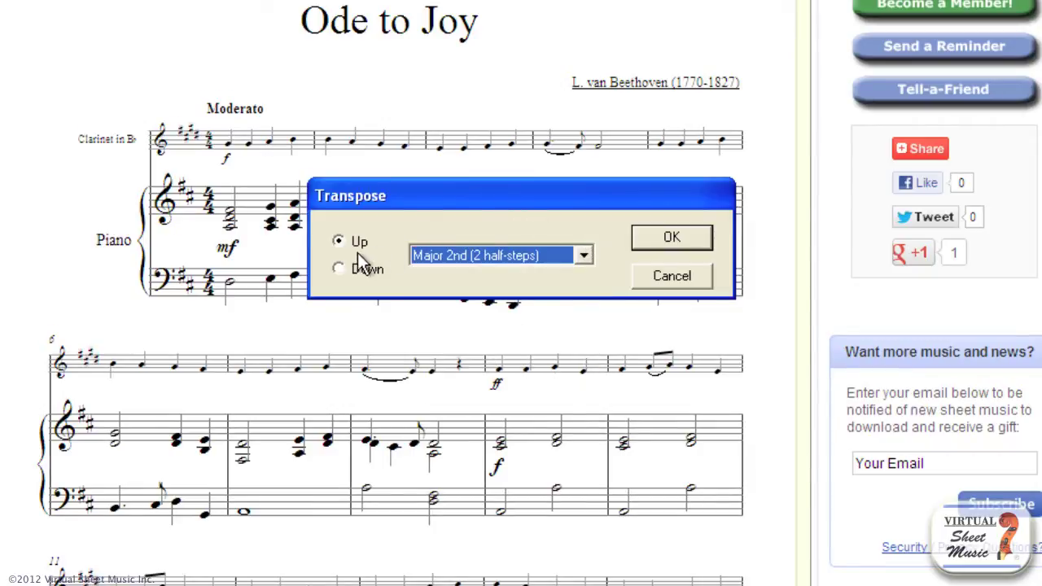
{"action": "left_click", "coordinate": [338, 265]}
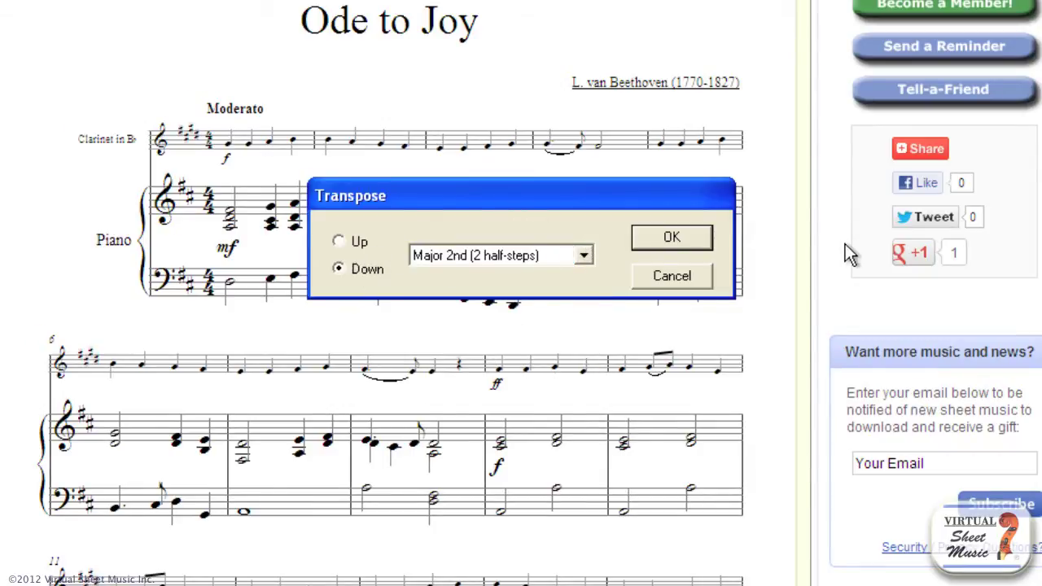
{"action": "left_click", "coordinate": [681, 238]}
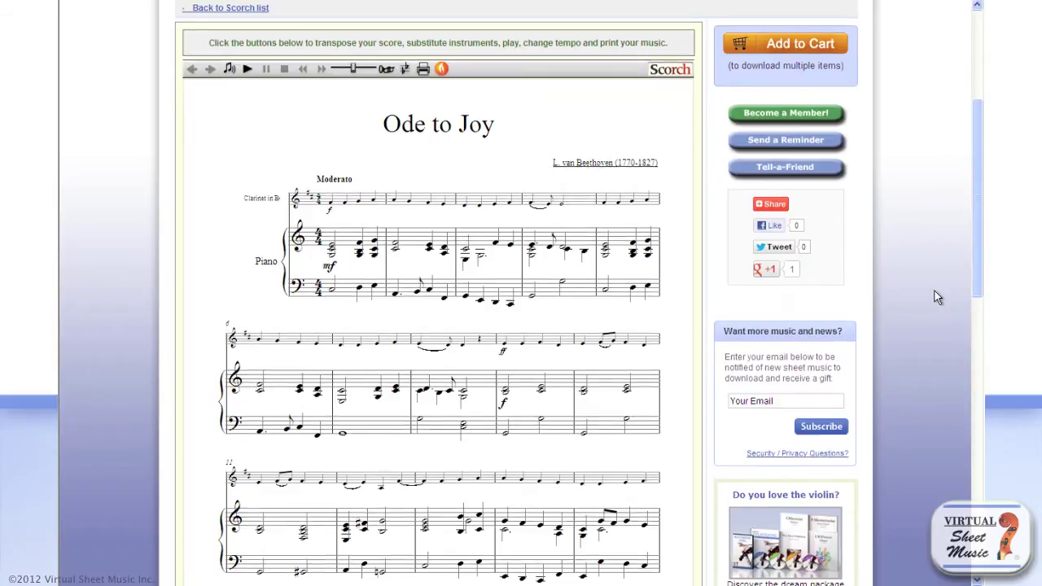
Return to the Scorch list and open the Ode to Joy Violin part score.
{"action": "scroll", "coordinate": [937, 297], "scroll_direction": "up", "scroll_amount": 2}
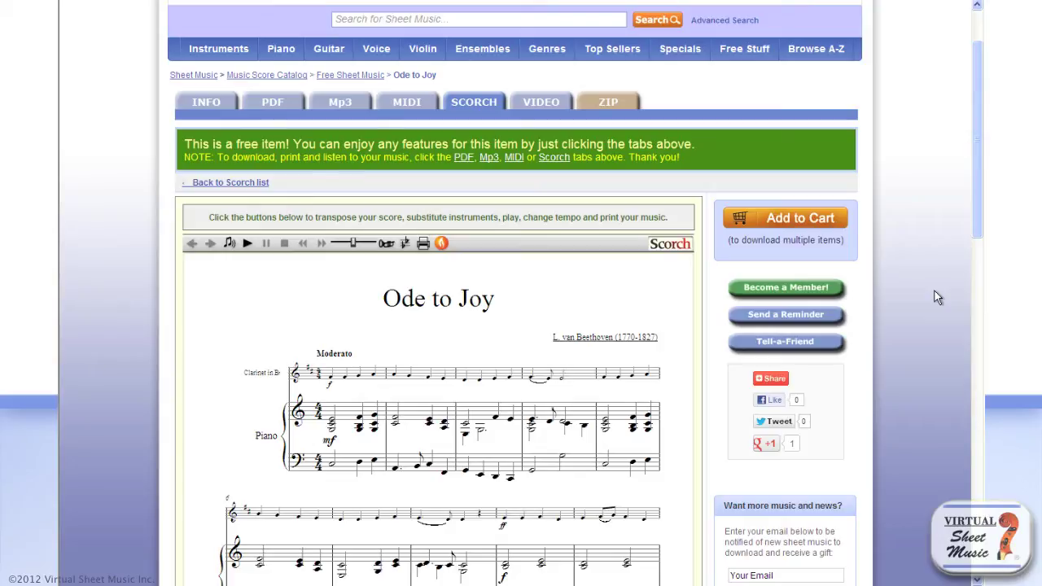
{"action": "left_click", "coordinate": [225, 184]}
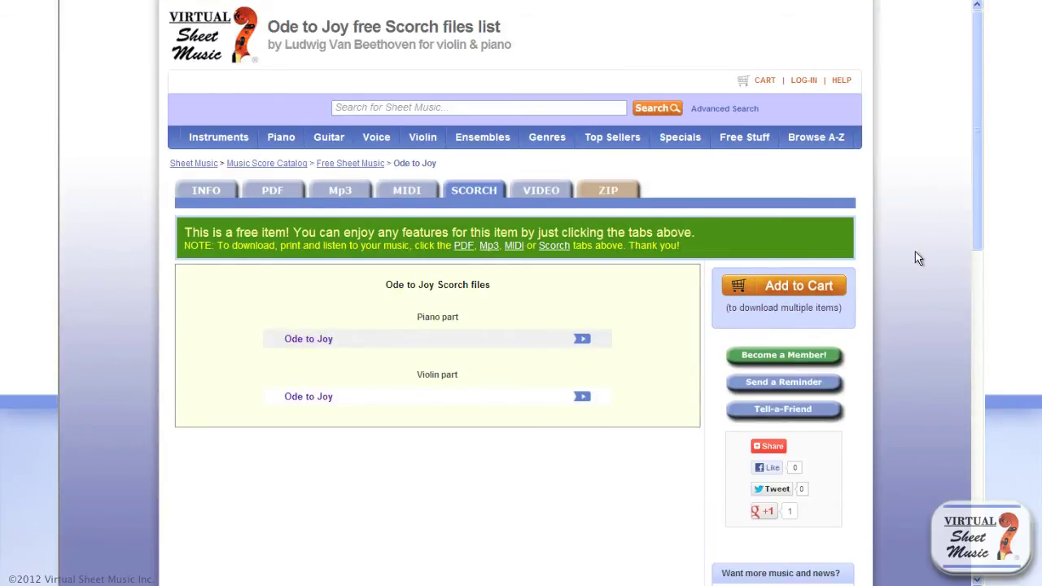
{"action": "scroll", "coordinate": [915, 253], "scroll_direction": "down", "scroll_amount": 2}
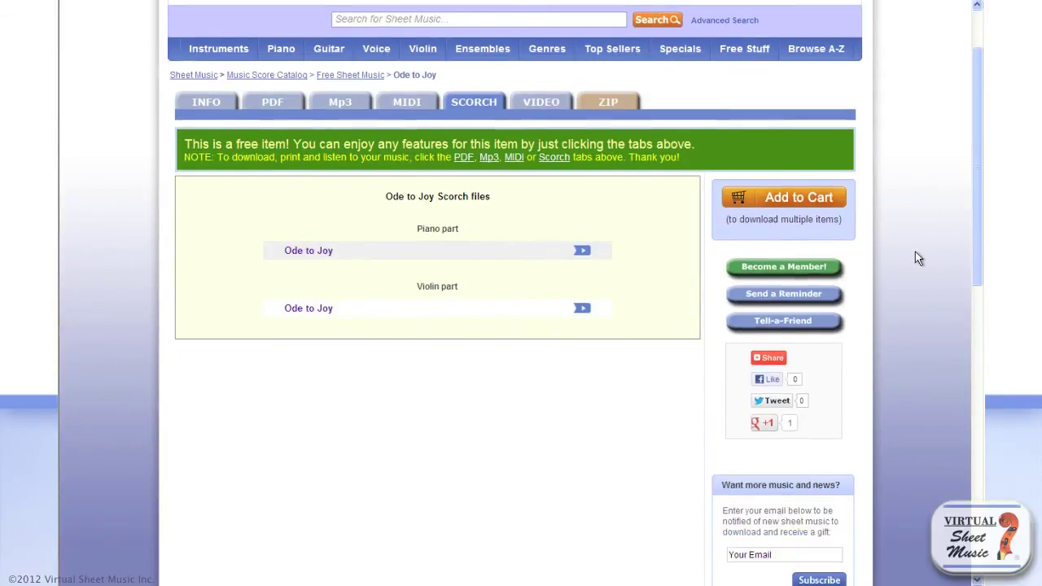
{"action": "left_click", "coordinate": [323, 313]}
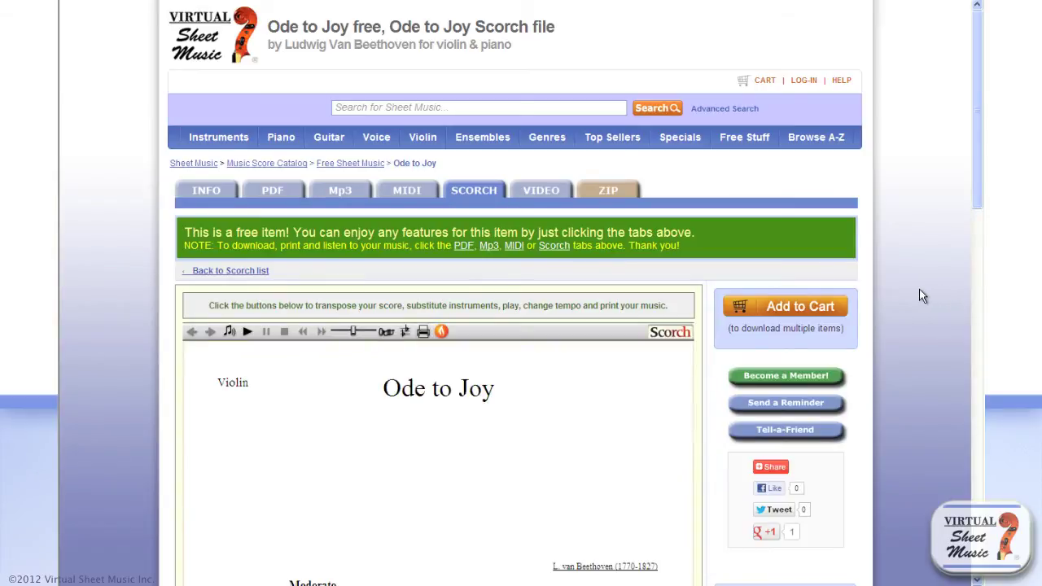
Substitute Clarinet in Bb for the solo violin part, giving a four-sharp key signature.
{"action": "scroll", "coordinate": [922, 295], "scroll_direction": "down", "scroll_amount": 2}
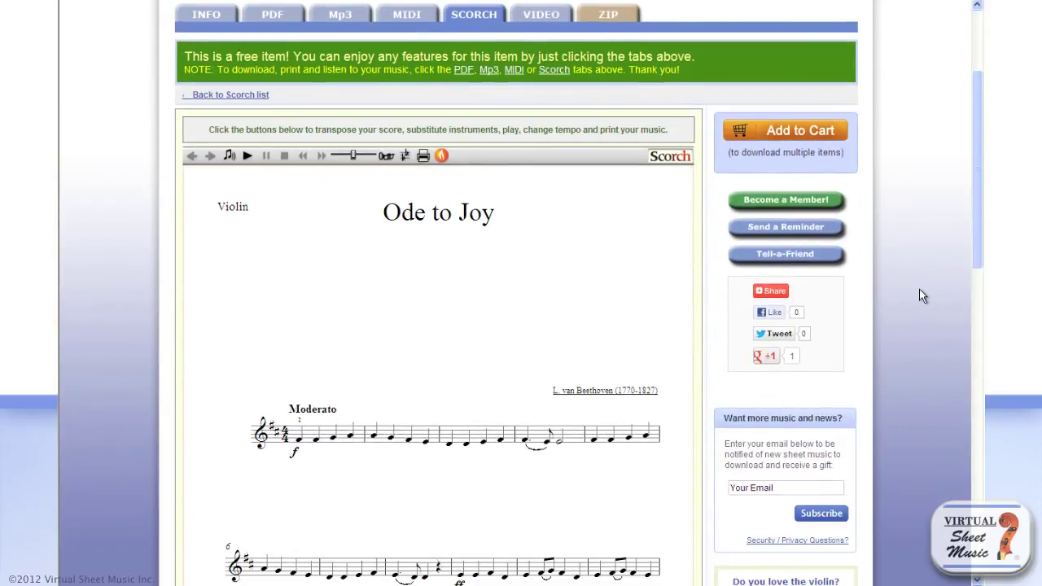
{"action": "left_click", "coordinate": [386, 157]}
{"action": "left_click_drag", "start_coordinate": [605, 250], "coordinate": [606, 267]}
{"action": "left_click", "coordinate": [485, 292]}
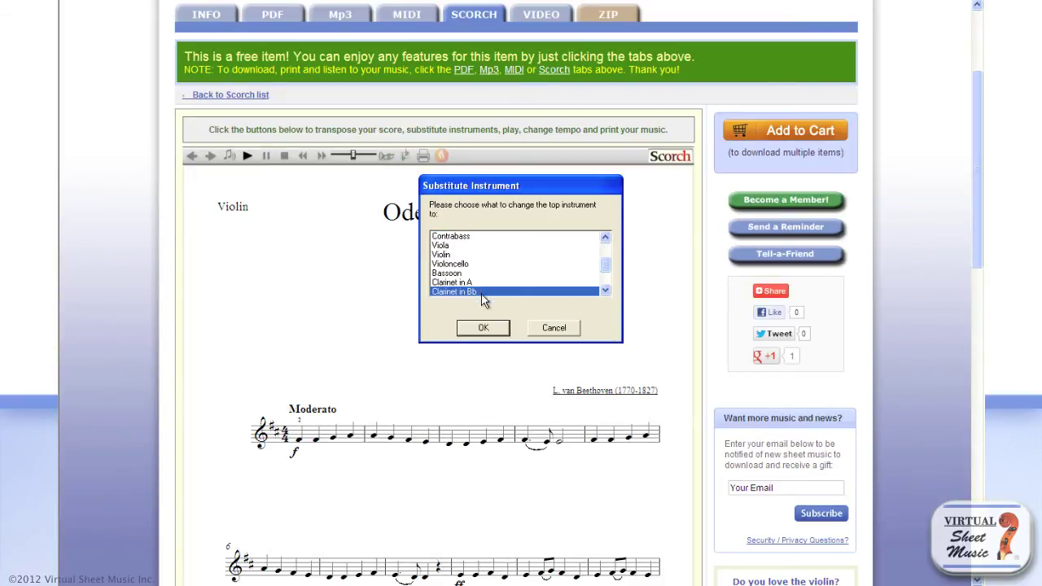
{"action": "left_click", "coordinate": [481, 329]}
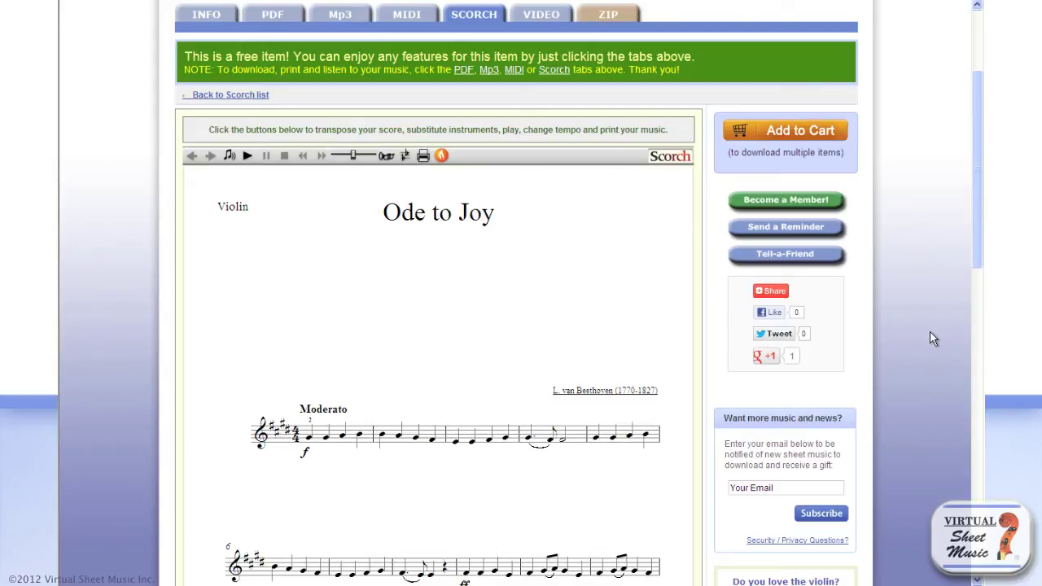
{"action": "scroll", "coordinate": [934, 338], "scroll_direction": "down", "scroll_amount": 2}
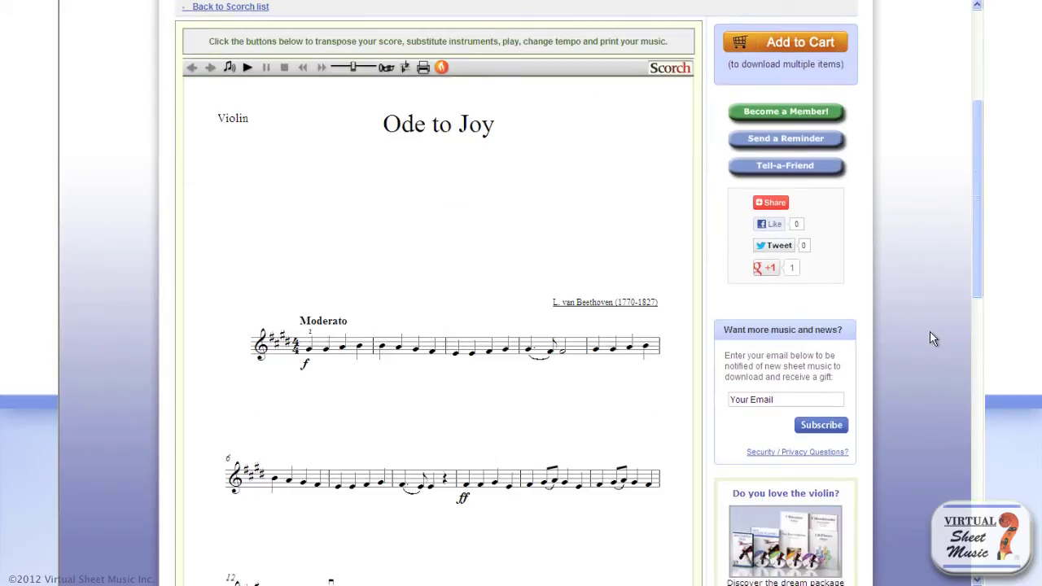
Transpose the solo part Down a Major 2nd so it reads in two sharps.
{"action": "left_click", "coordinate": [404, 68]}
{"action": "left_click", "coordinate": [408, 278]}
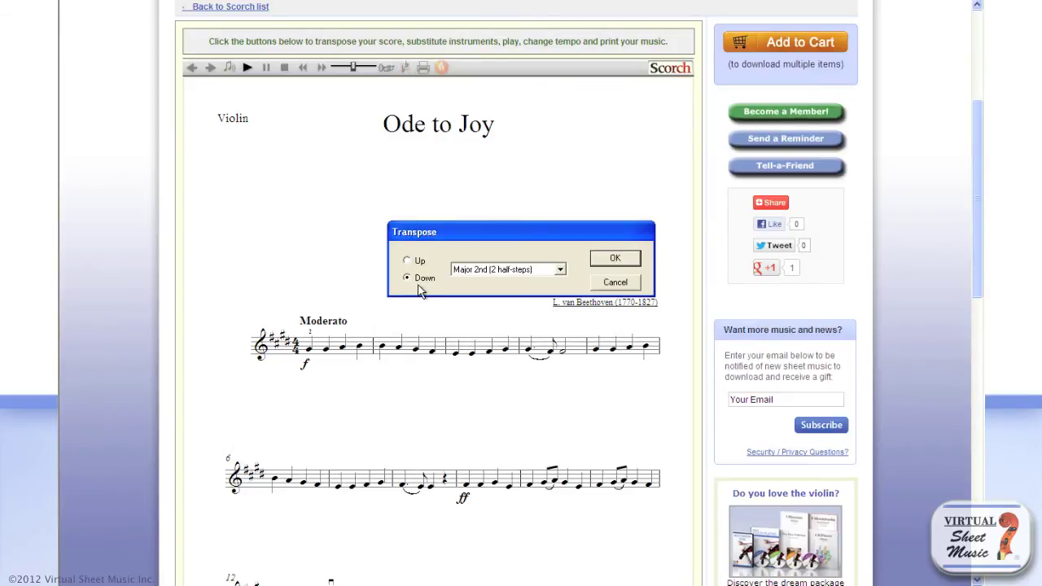
{"action": "left_click", "coordinate": [616, 261]}
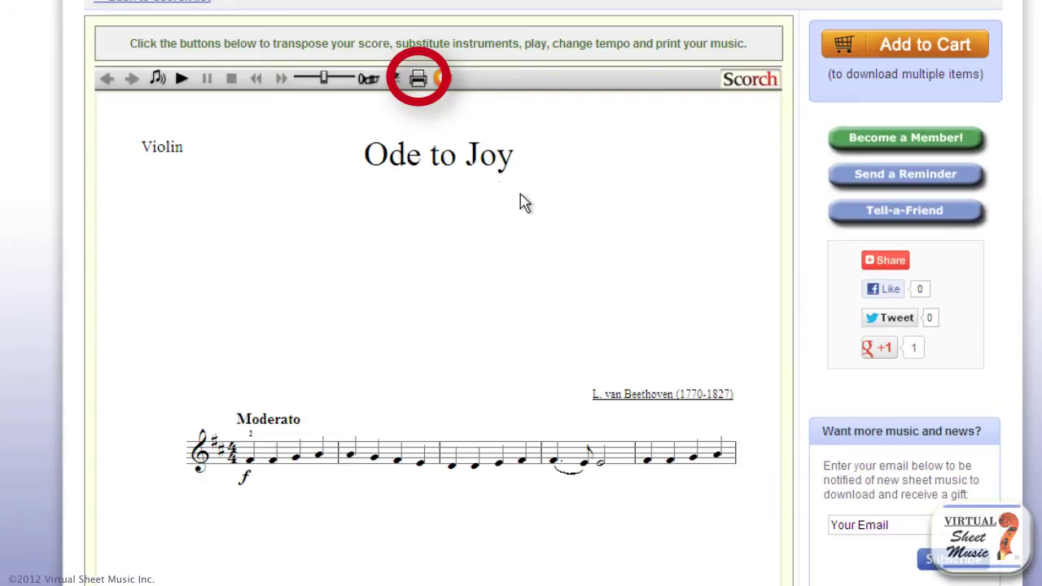
Start printing, dismiss the upgrade notice, then cancel the print dialog.
{"action": "left_click", "coordinate": [418, 80]}
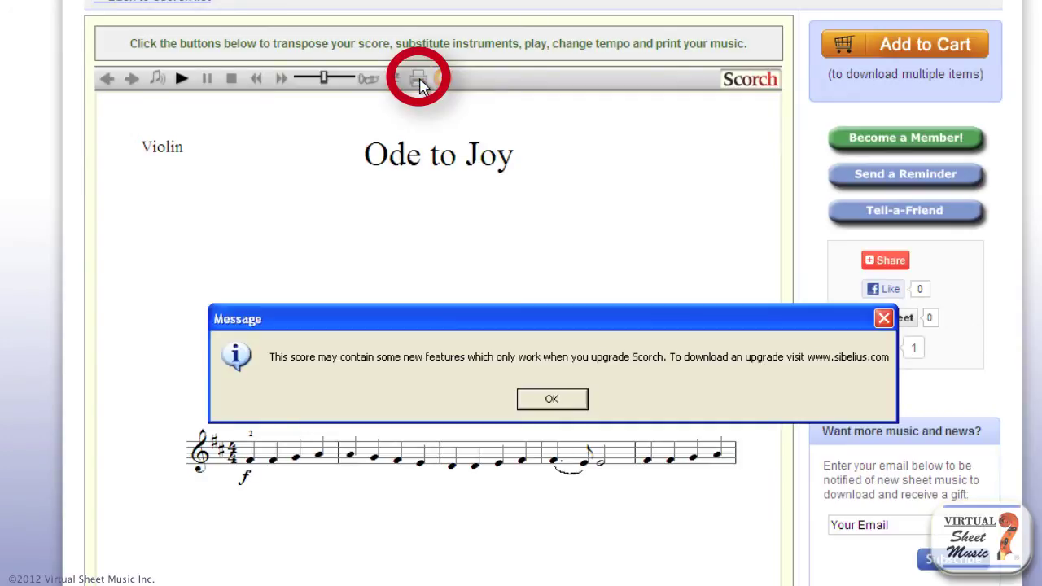
{"action": "left_click", "coordinate": [570, 398]}
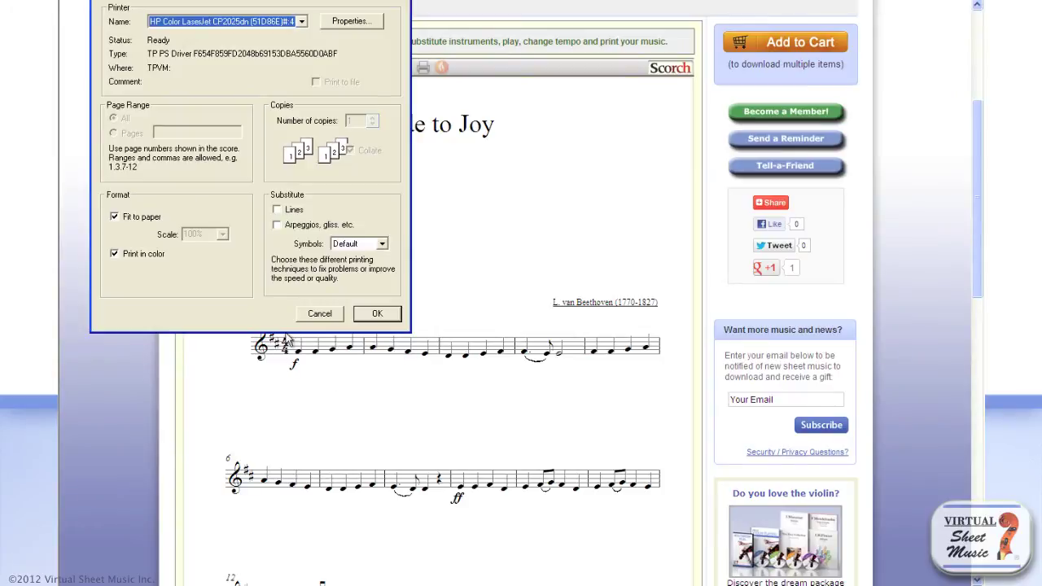
{"action": "left_click", "coordinate": [320, 315]}
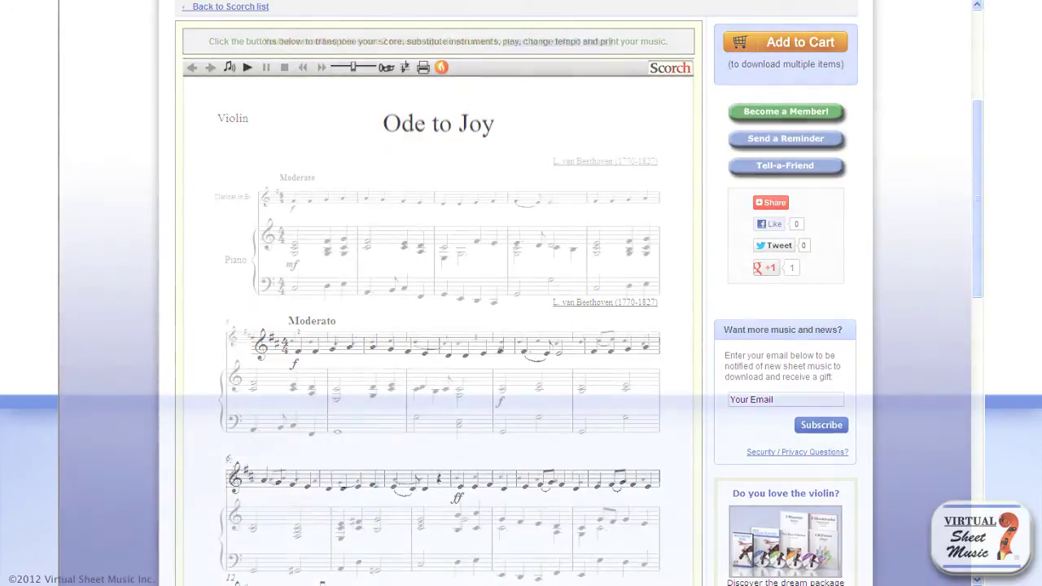